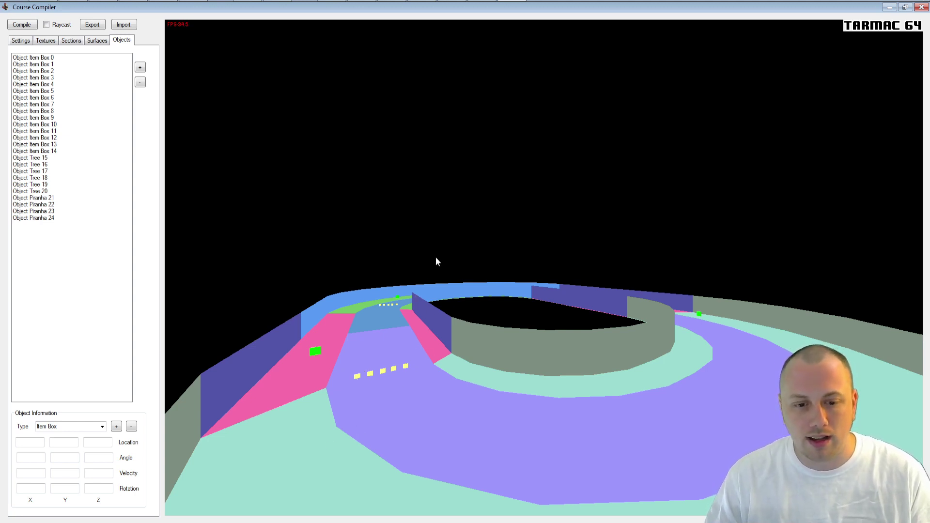
Examine the objects placed along the straight by selecting the nearest piranha and entries for existing trees and item boxes
key("w")
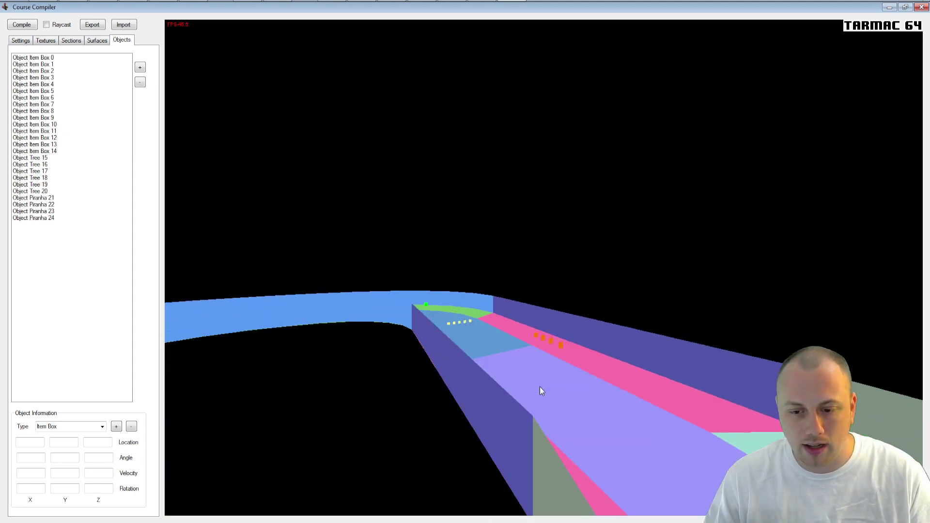
key("w")
left_click(586, 377)
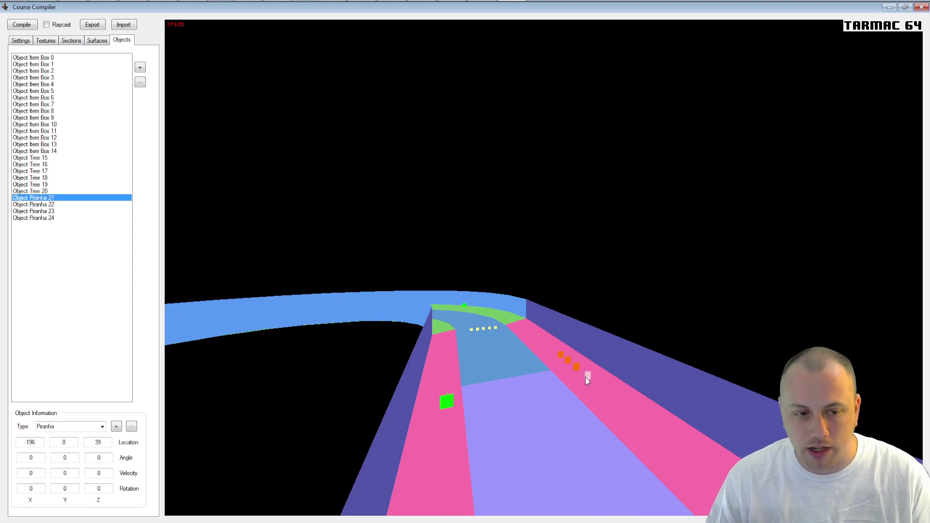
left_click(41, 165)
left_click(75, 129)
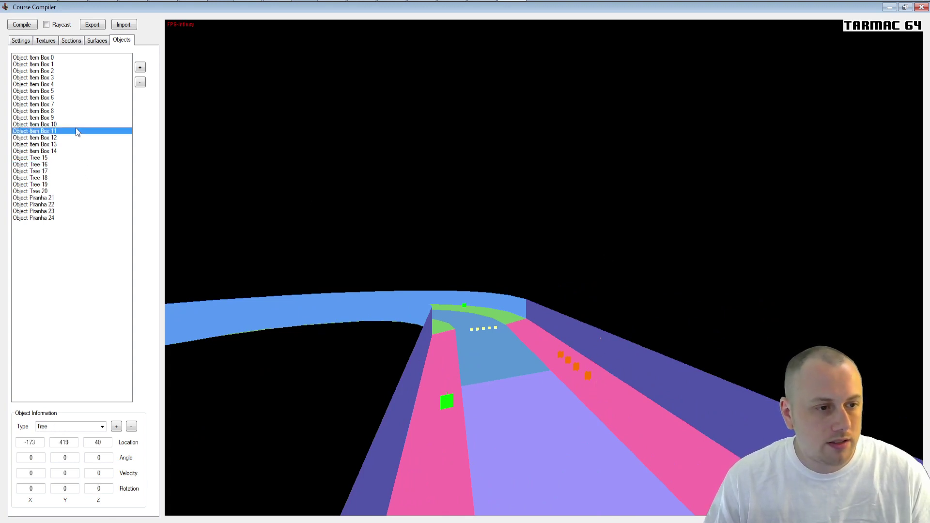
left_click(65, 91)
left_click(74, 71)
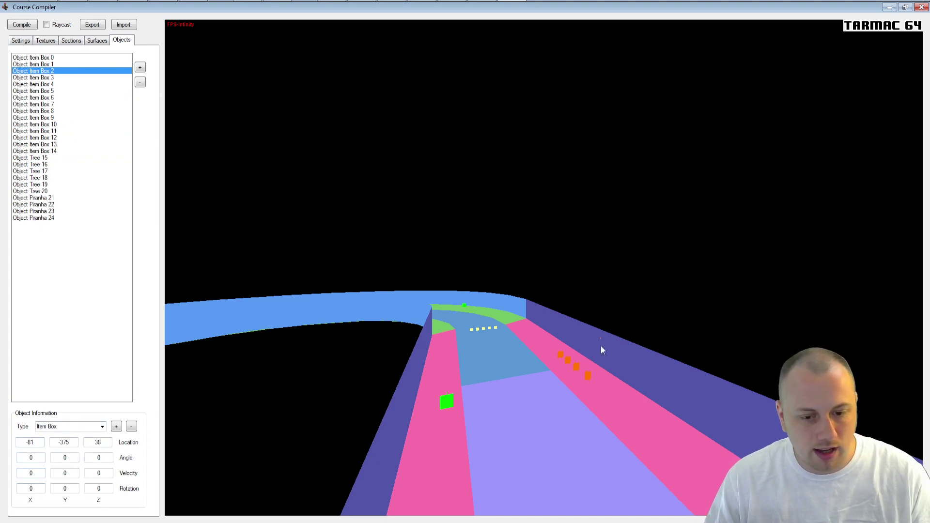
left_click(720, 250)
key("w")
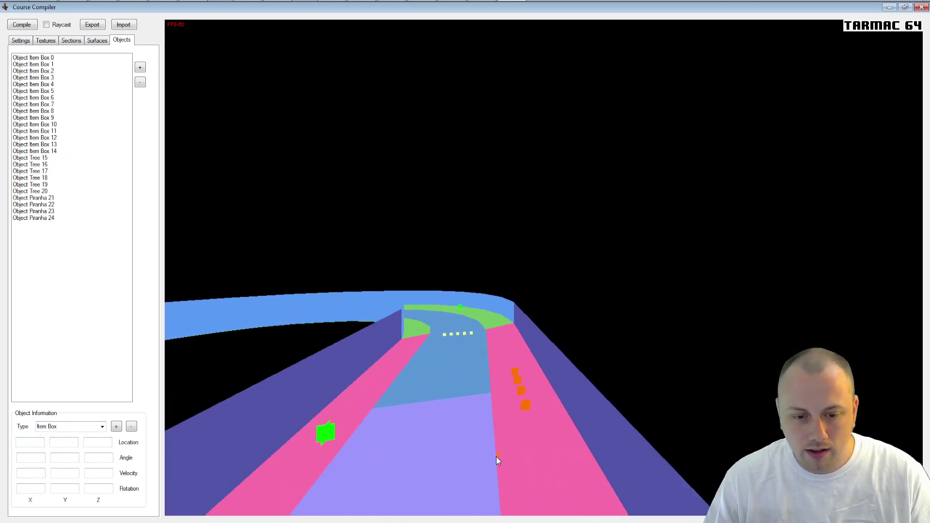
Inspect the settings of the nearest piranha and the tree opposite it, and review the available object types
right_click_drag(496, 456, 456, 492)
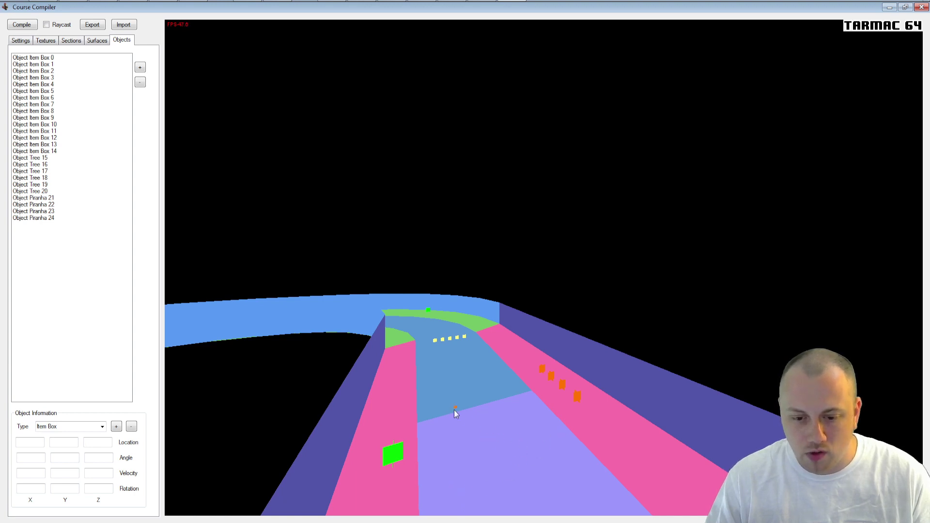
left_click(575, 403)
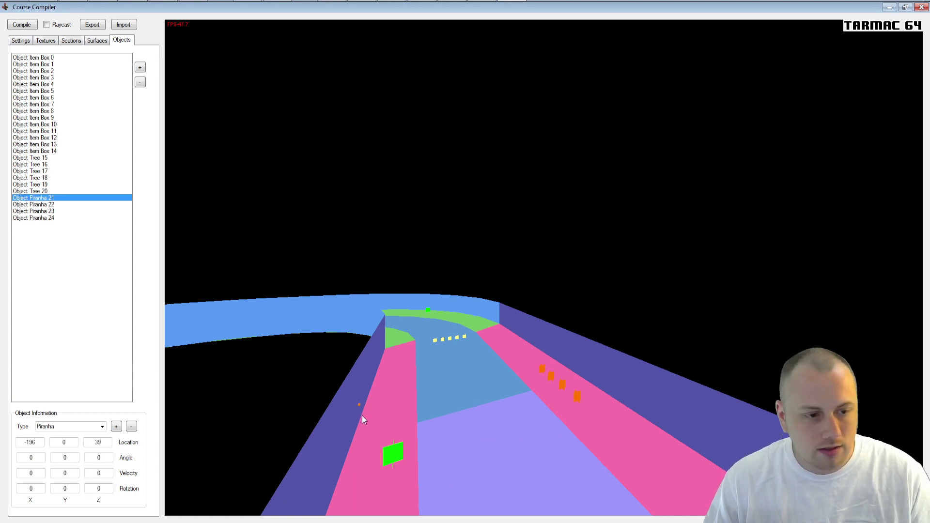
left_click(400, 457)
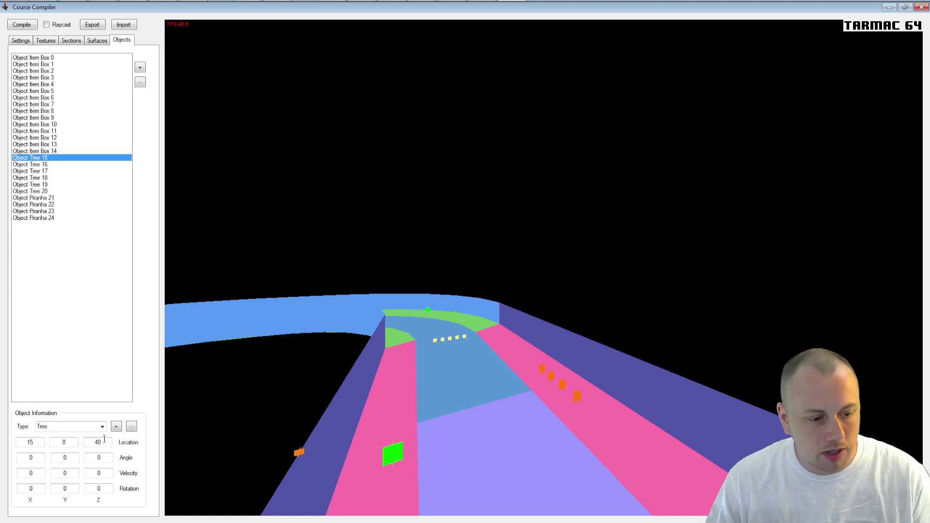
left_click(103, 429)
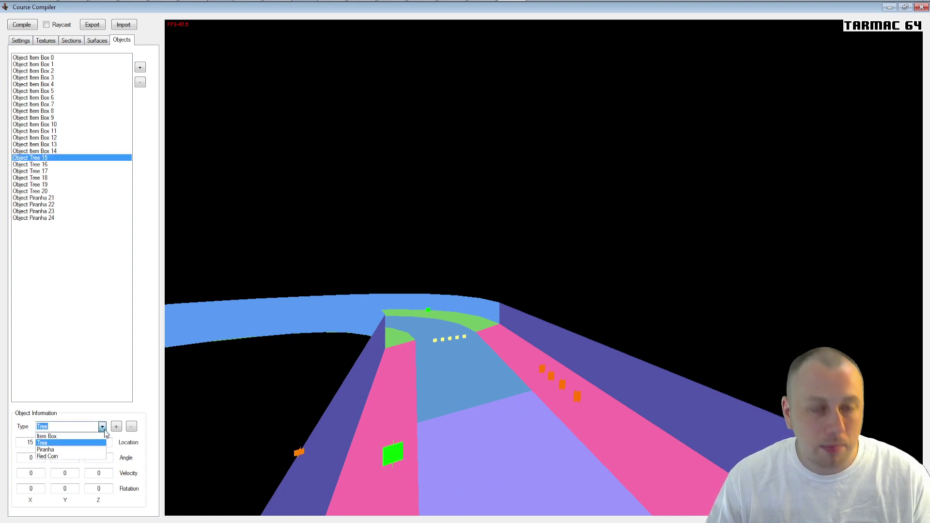
left_click(105, 427)
left_click(105, 427)
left_click(105, 427)
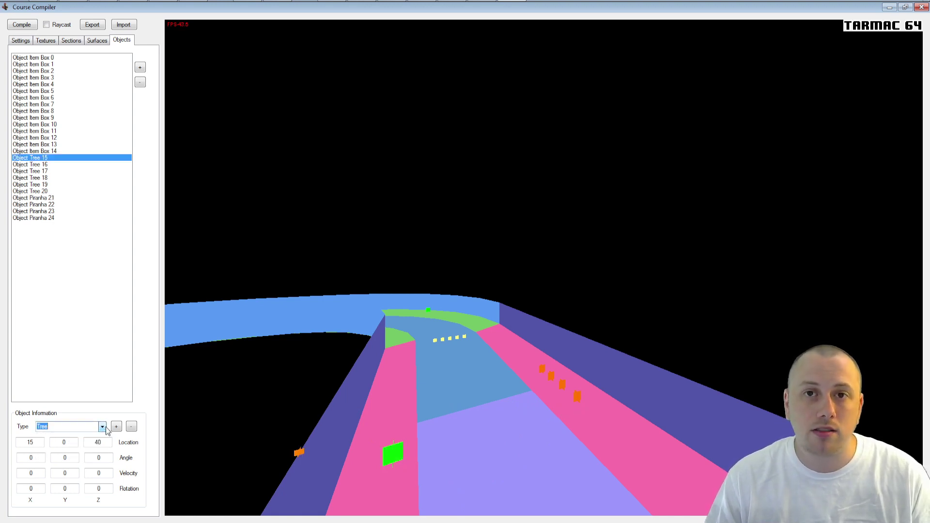
Move the tree beside the straight farther along the inner pink strip
left_click(391, 457)
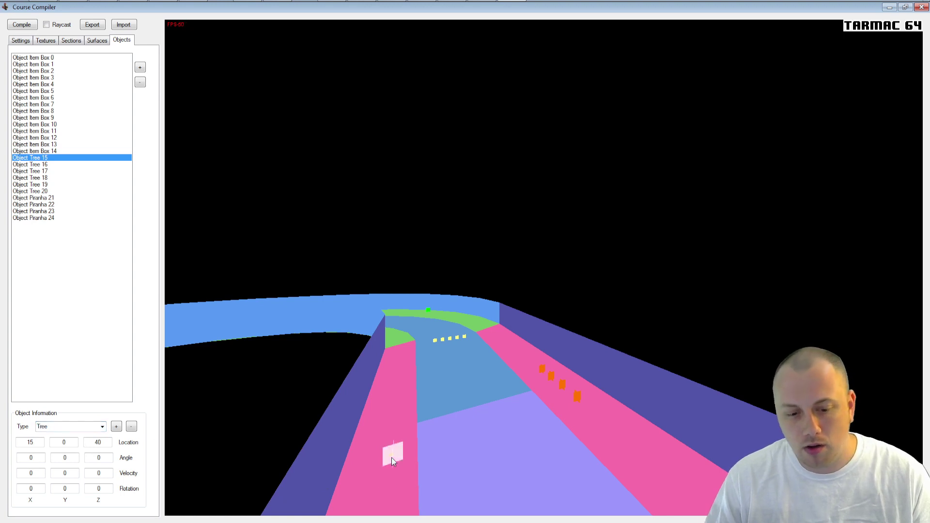
left_click(397, 411)
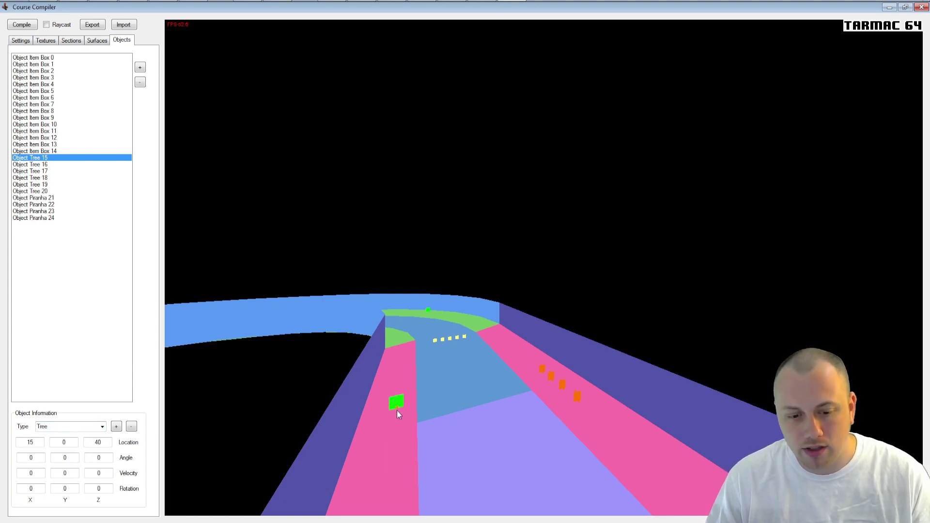
left_click_drag(396, 395, 630, 395)
left_click_drag(339, 411, 470, 417)
left_click_drag(490, 330, 376, 445)
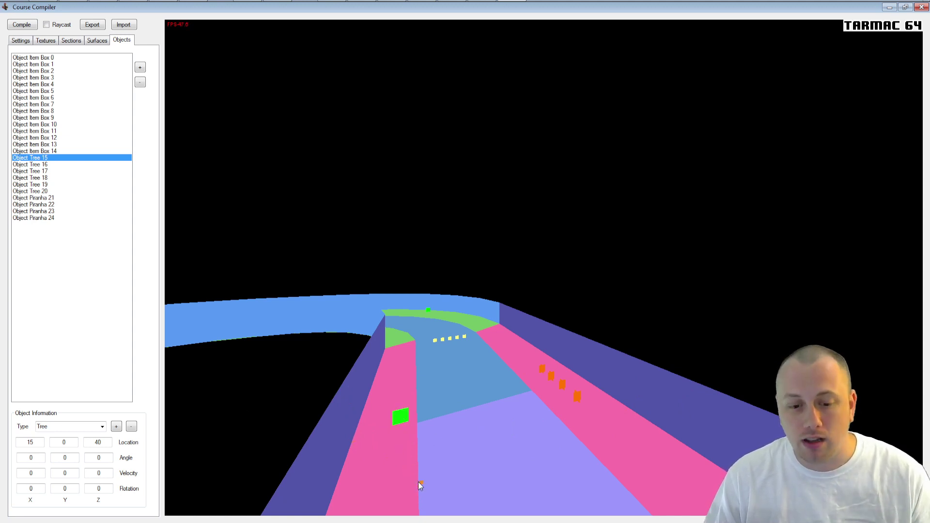
Add two more trees and line them up with the existing one on the inner pink strip
left_click(396, 443)
left_click(533, 455)
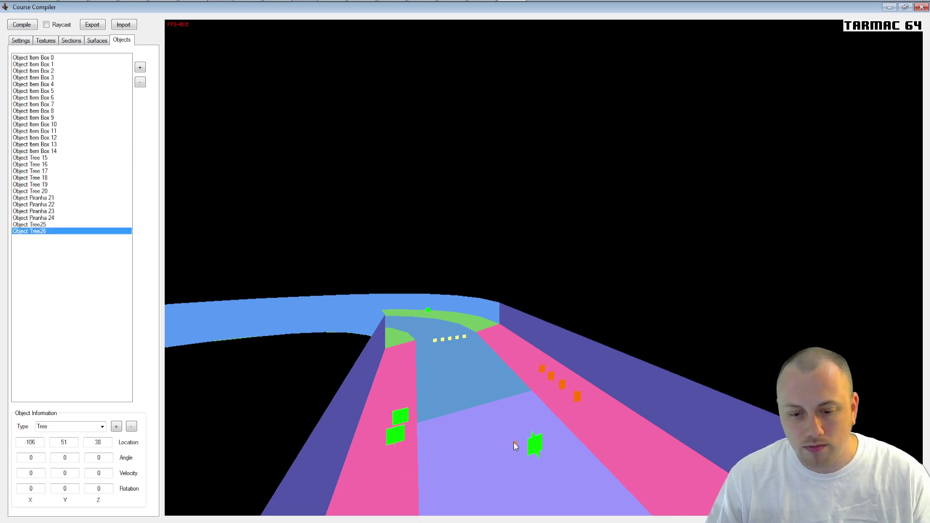
left_click(398, 439)
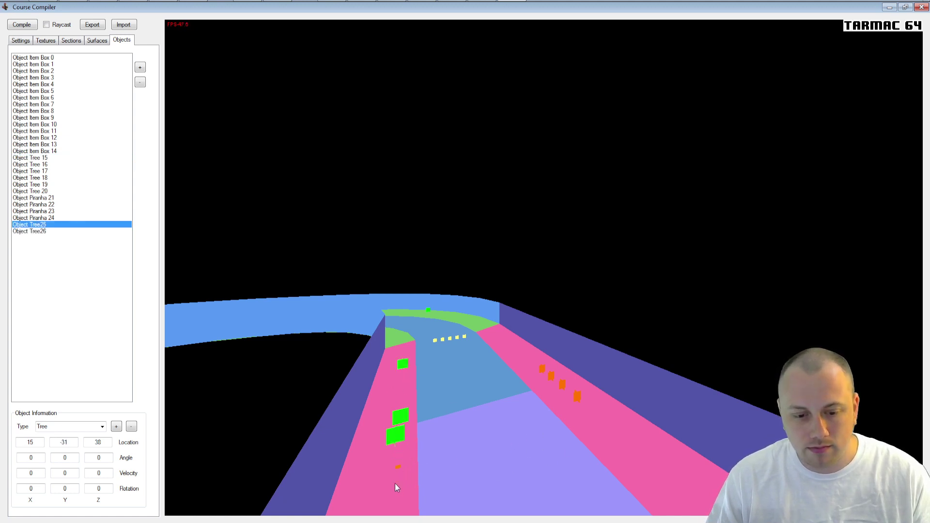
right_click(394, 487)
left_click(589, 271)
Load the custom object type Barrel.ok64.OBJECT from the barrel folder inside courses\objects
key("s")
key("d")
key("s")
key("a")
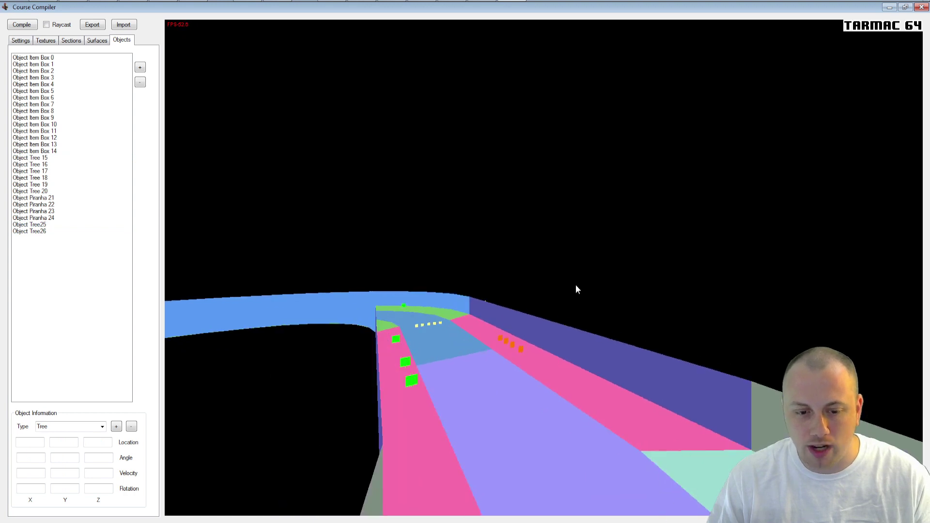
key("w")
key("w")
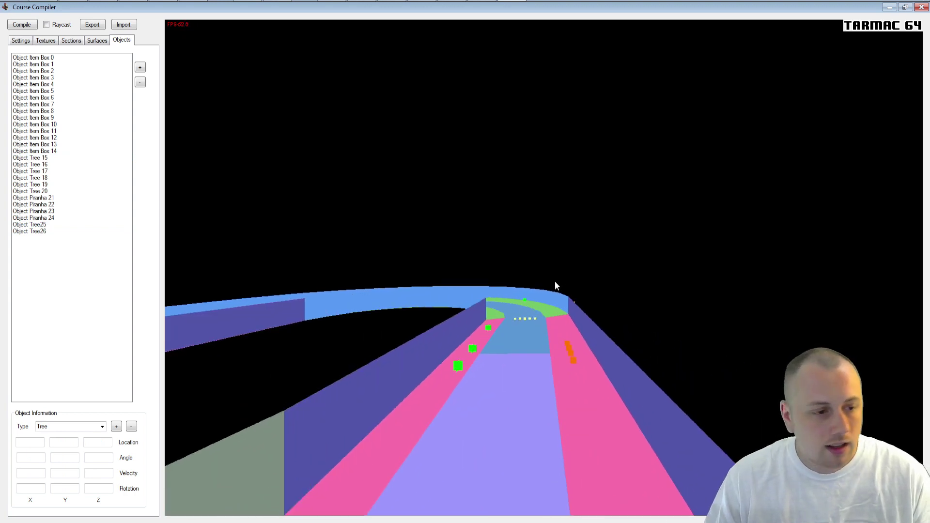
left_click(117, 426)
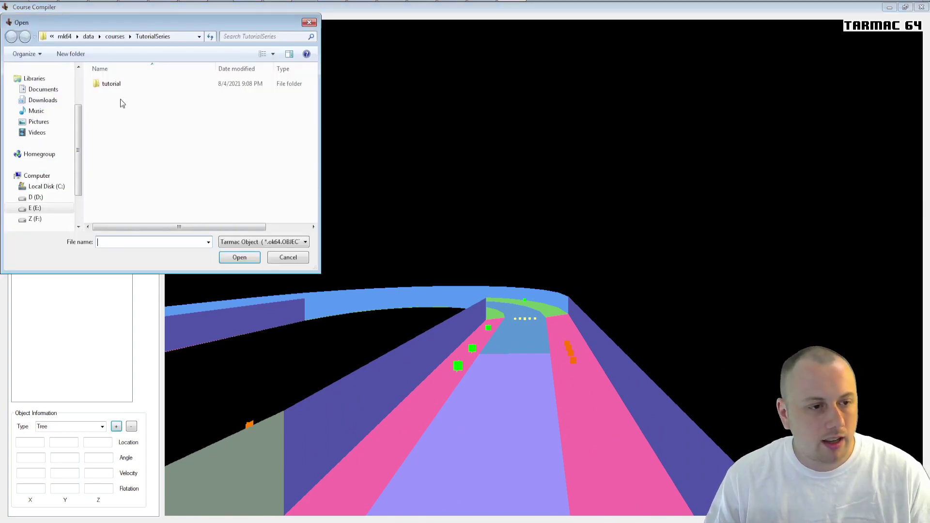
key("alt+Up")
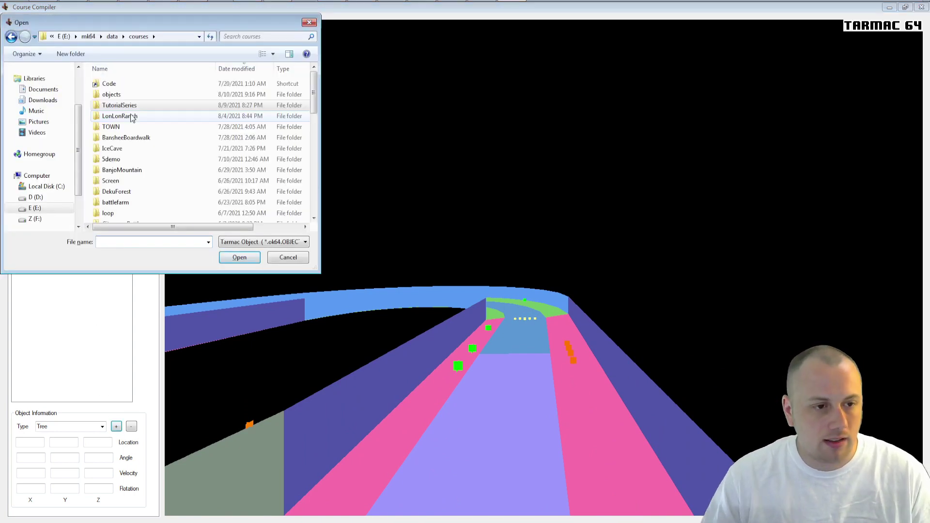
double_click(153, 95)
double_click(153, 86)
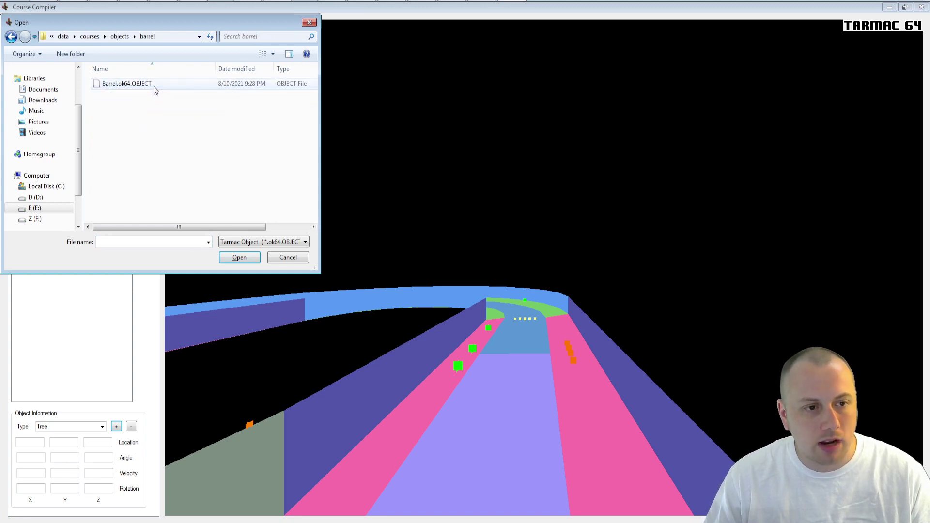
double_click(154, 88)
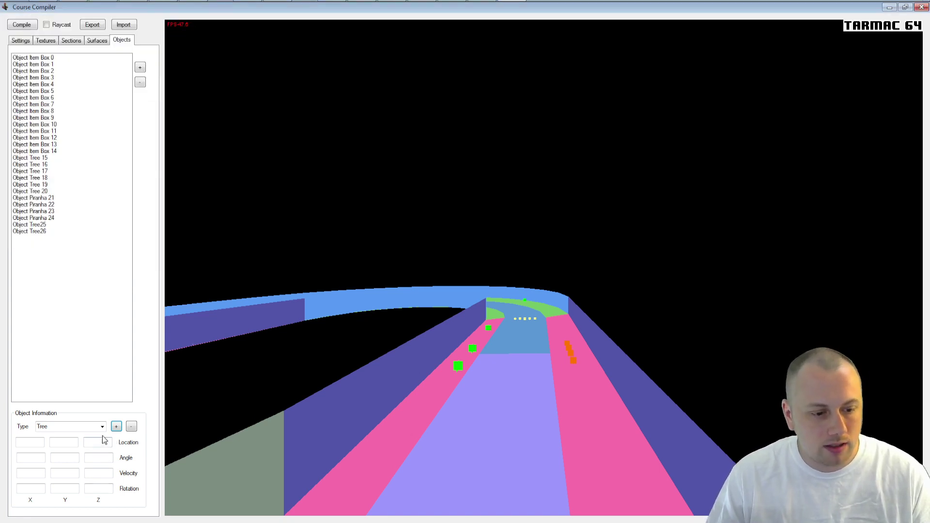
Place a new object on the road at about -58, 200, 38 and set its type to Barrel
left_click(467, 445)
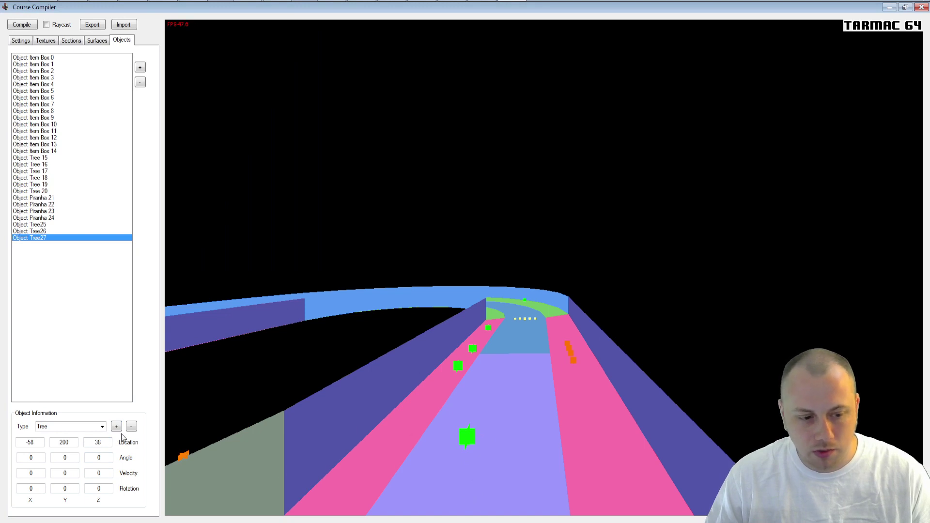
left_click(82, 429)
left_click(45, 463)
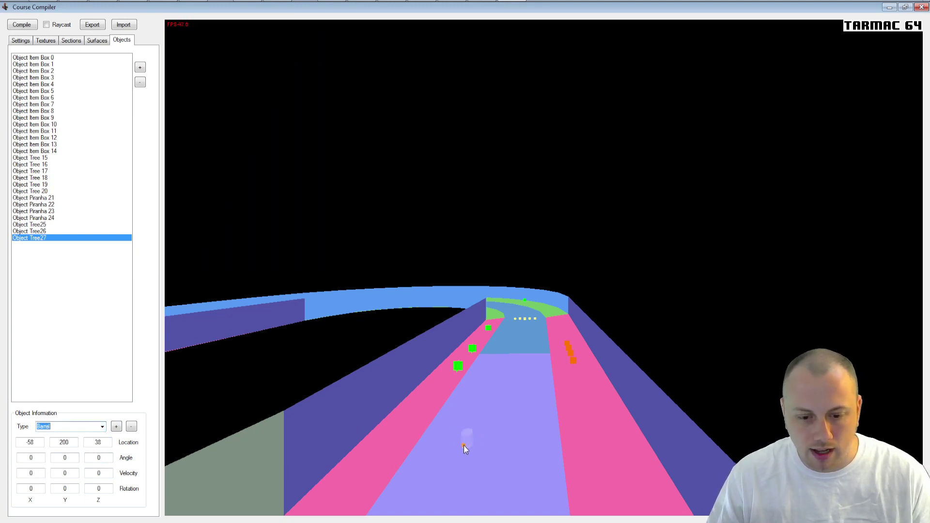
Bring the barrel into close view and display the course and objects with their textures
left_click(549, 224)
key("a")
key("w")
key("d")
key("d")
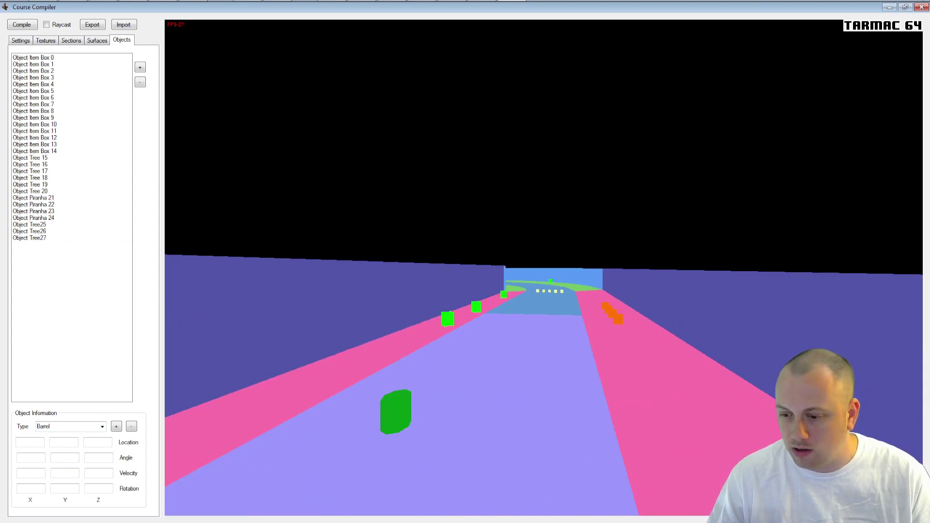
mouse_move(250, 442)
left_click(189, 472)
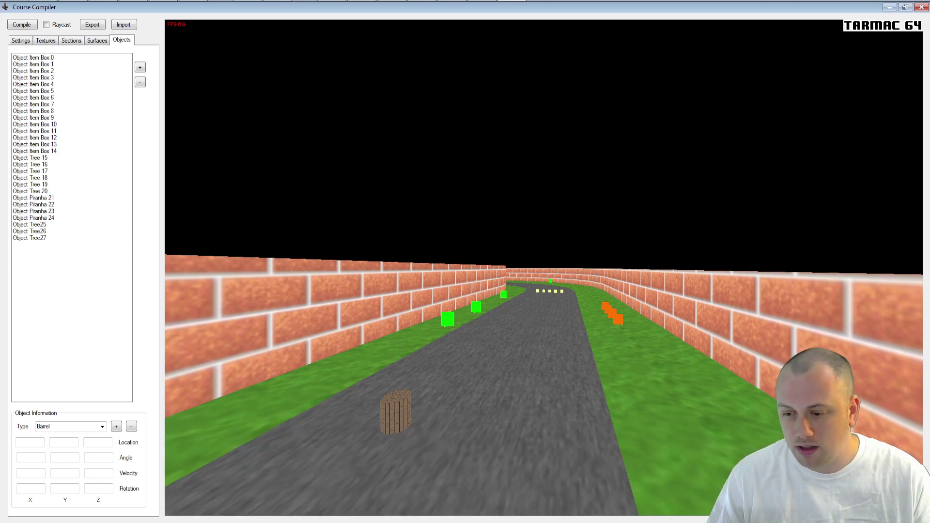
Inspect the textured barrel up close and set its Y rotation to 2
key("w")
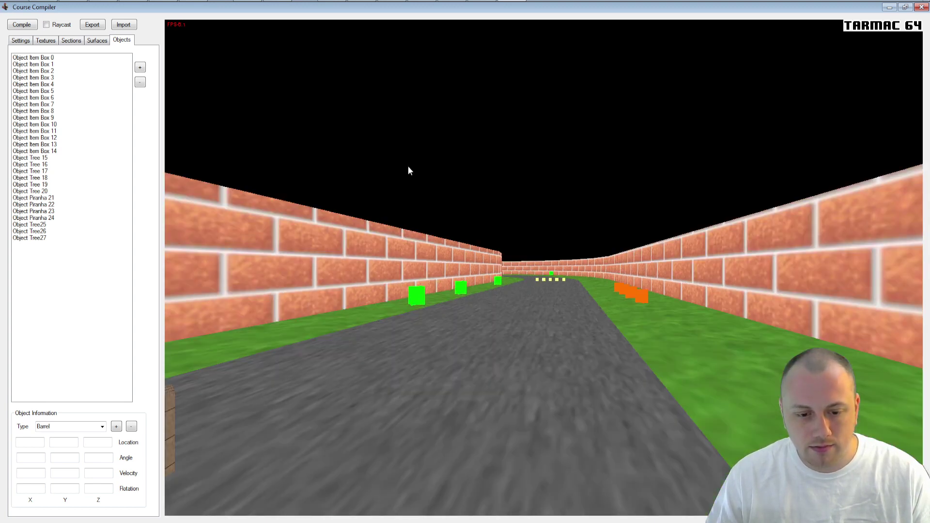
key("a")
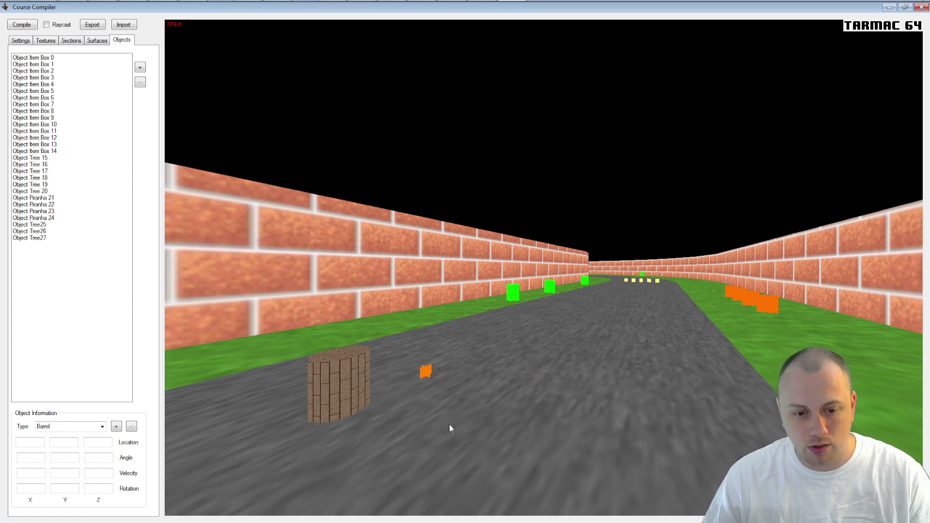
key("d")
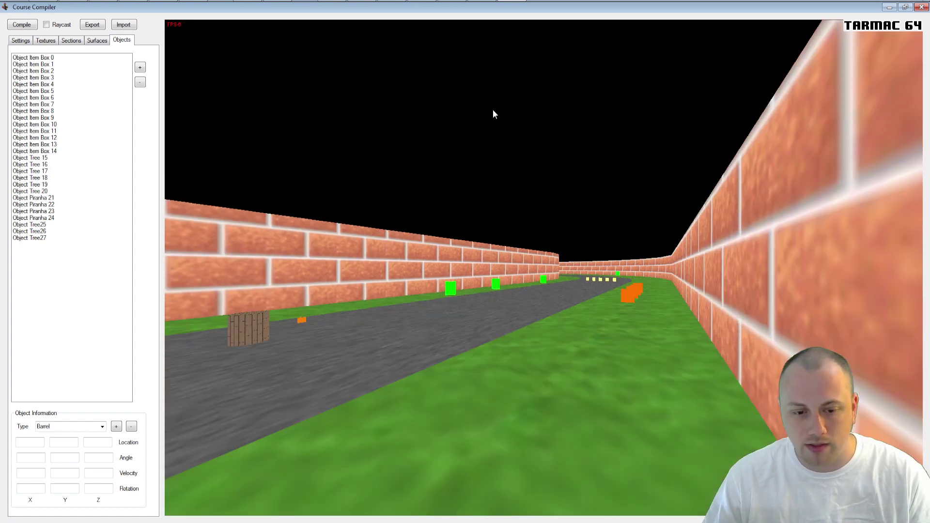
key("a")
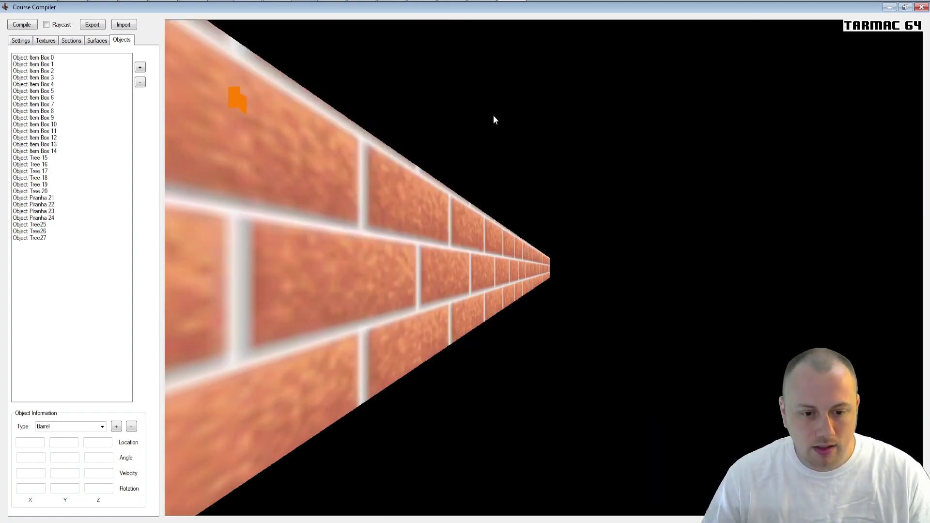
key("s")
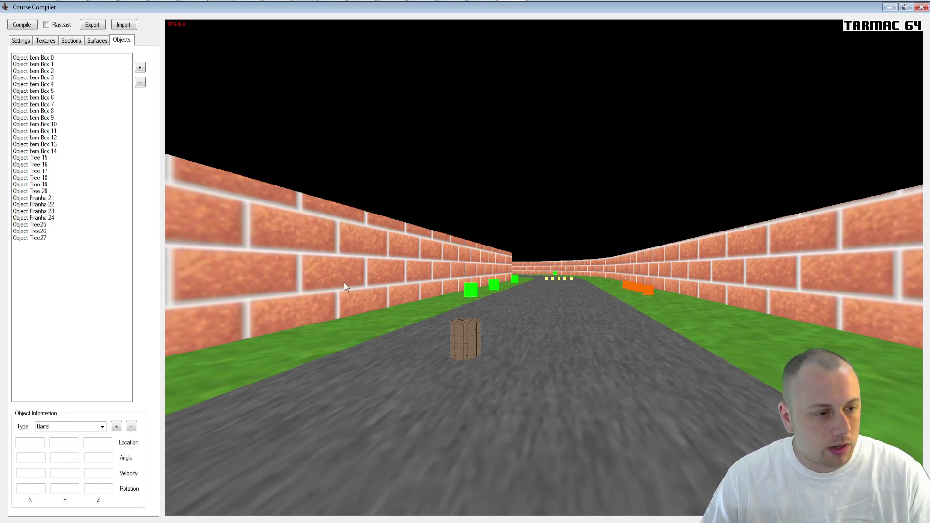
left_click(461, 341)
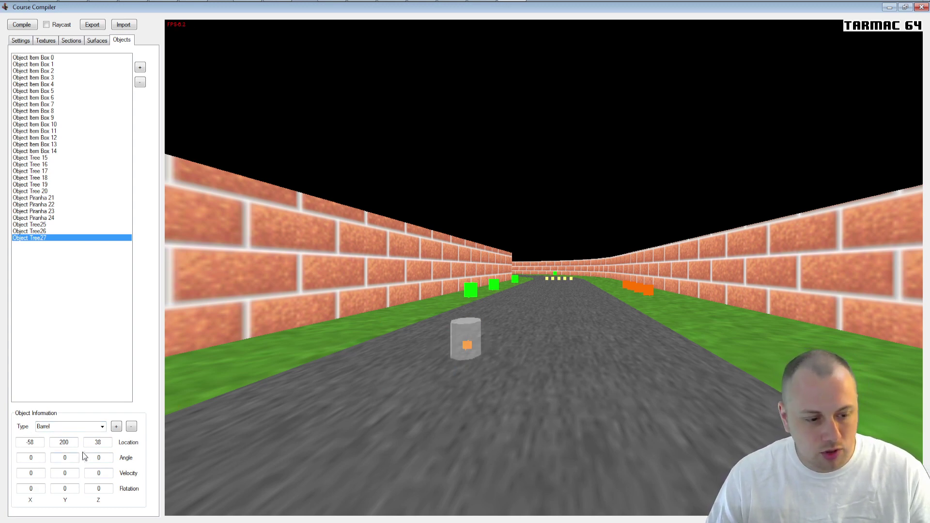
double_click(64, 488)
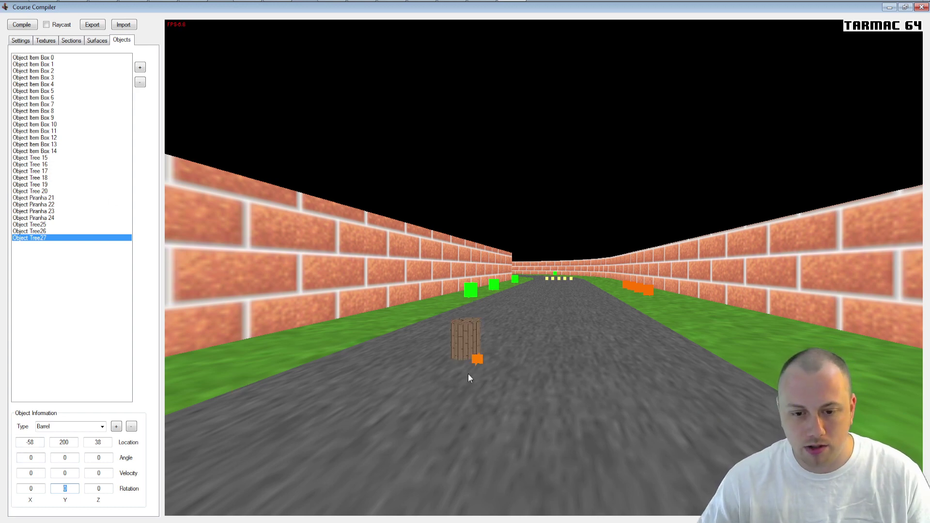
type("2")
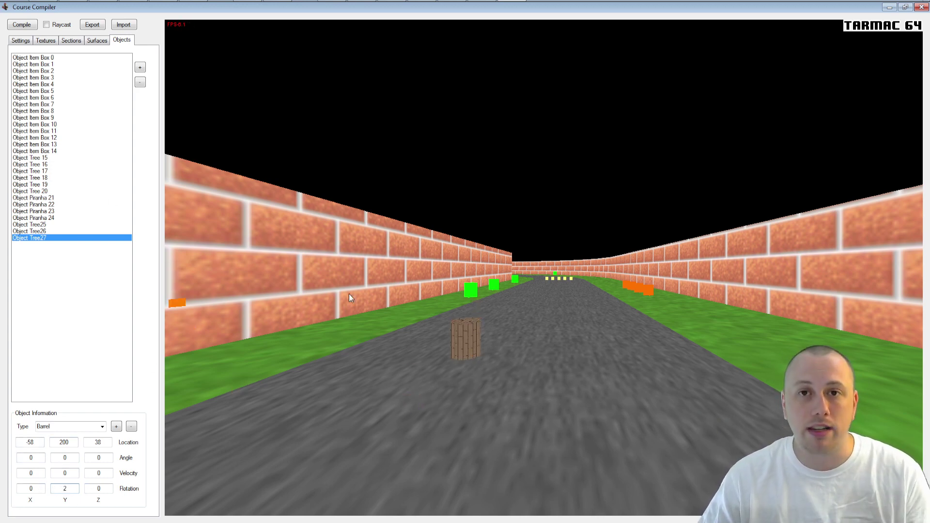
Deselect the barrel and view the whole track from above
left_click(555, 127)
key("w")
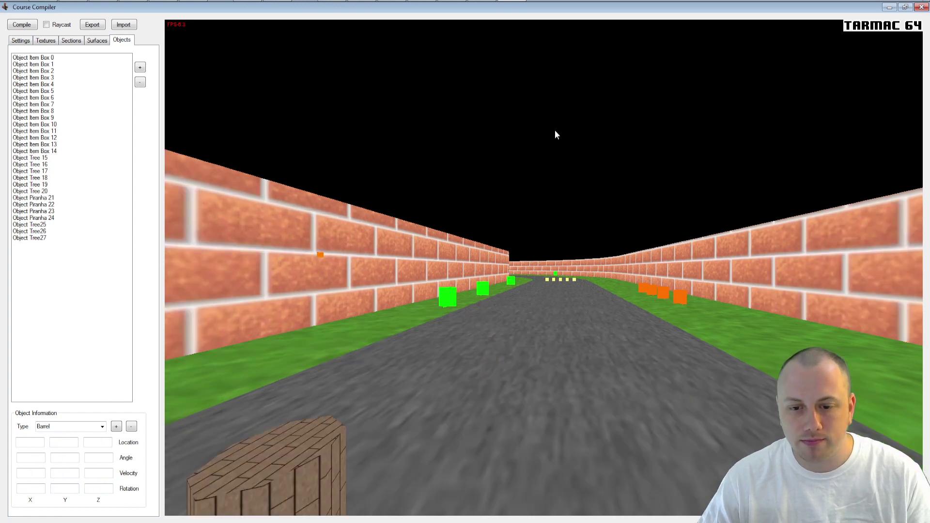
key("r")
key("a")
key("s")
key("a")
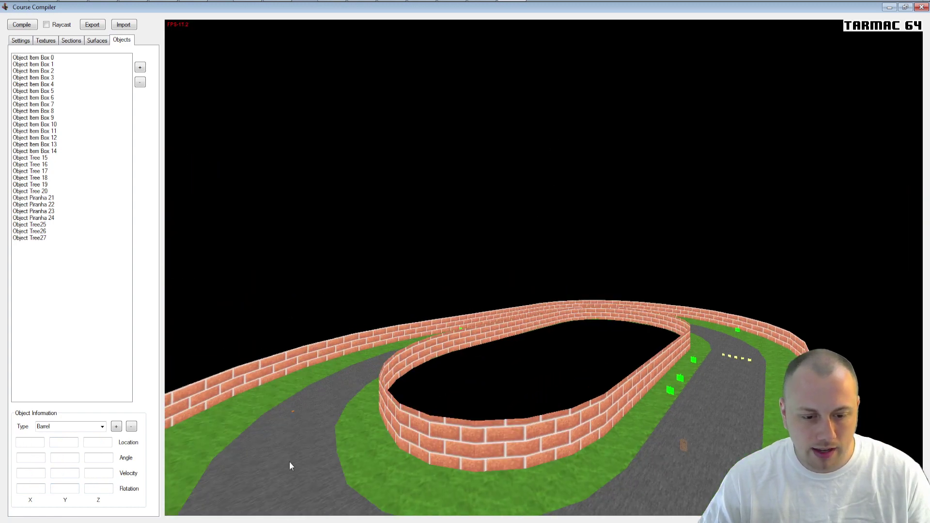
Place two barrels on the road, at about 399, 683, 38 and 790, 431, 38
left_click(289, 461)
key("r")
key("a")
key("a")
key("w")
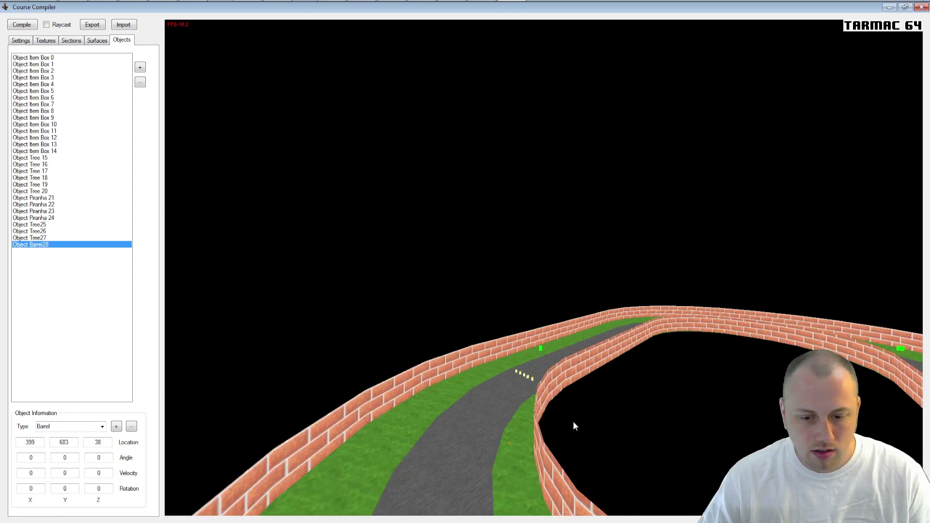
left_click(506, 402)
Add two more barrels further along the road, at about 841, -130, 38 and 648, -712, 38
key("d")
left_click(369, 395)
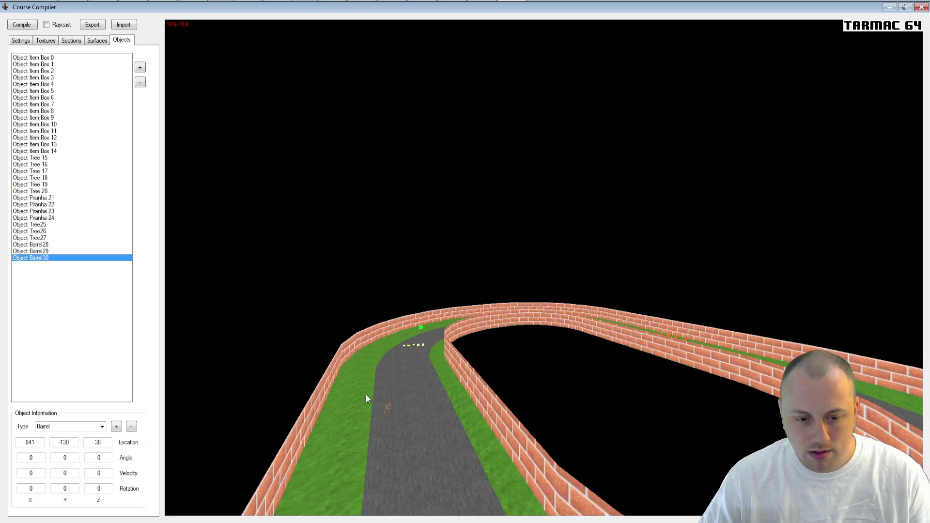
key("a")
left_click(466, 368)
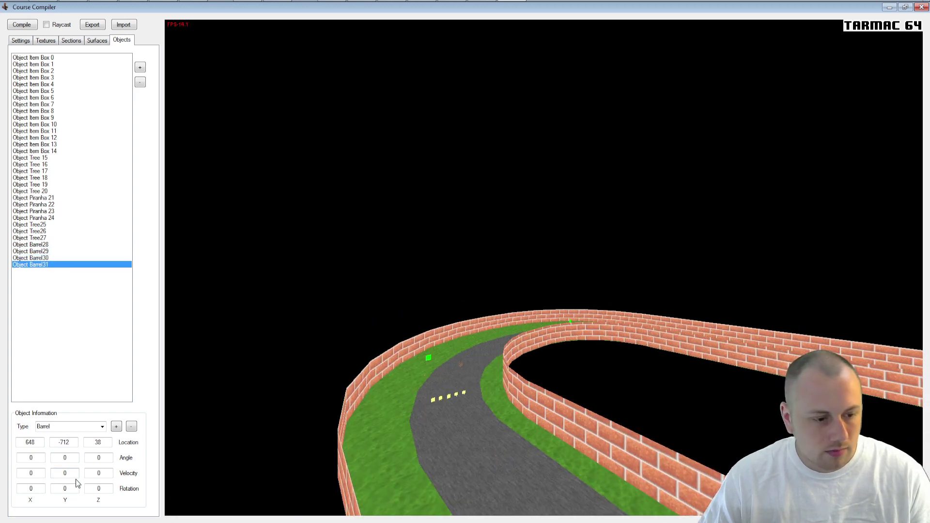
Go through the placed barrels and set the Y rotation of Object Barrel28 to 2
left_click(44, 251)
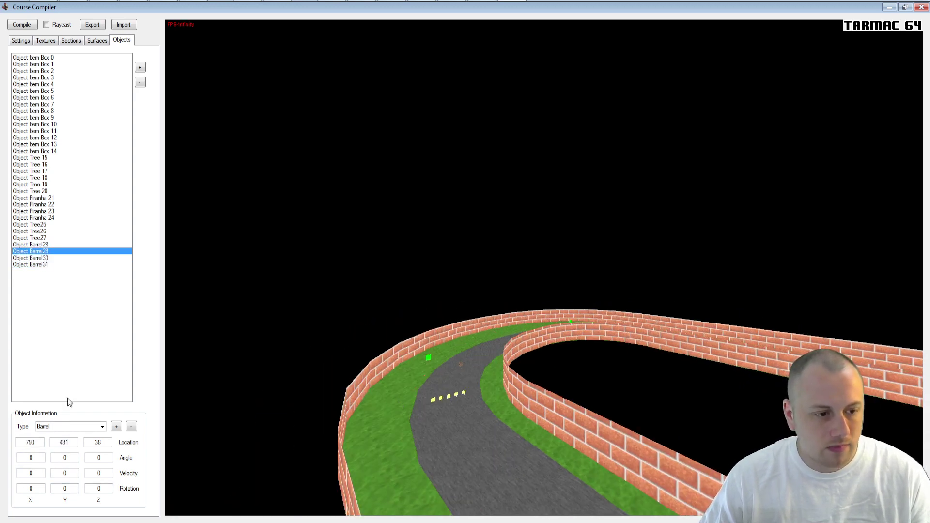
left_click(42, 258)
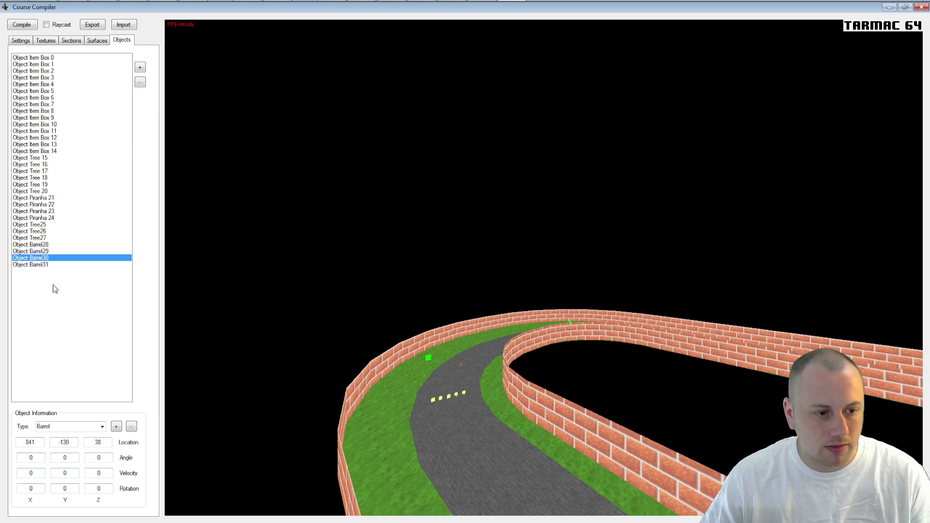
left_click(46, 245)
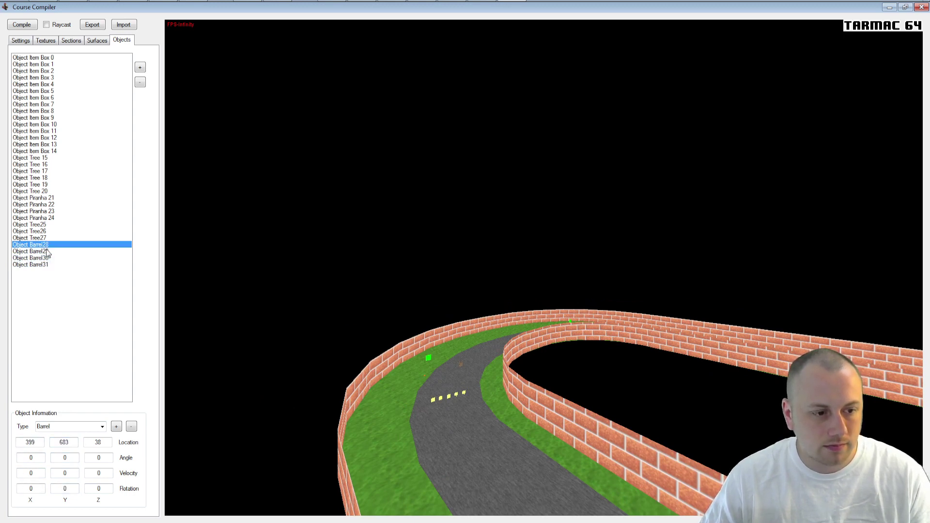
type("2")
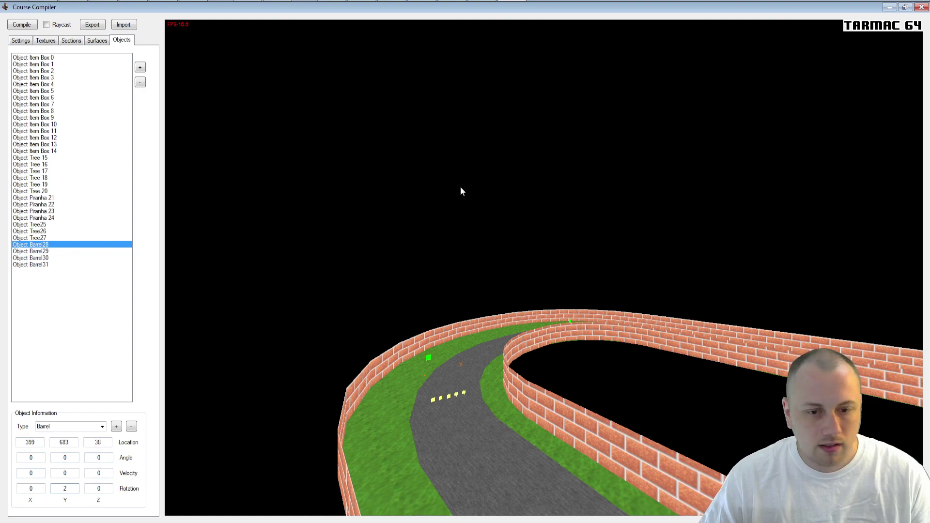
Place another barrel on the road section with the orange objects beside it, at about -126, 265, 38
left_click(460, 187)
key("s")
key("d")
key("s")
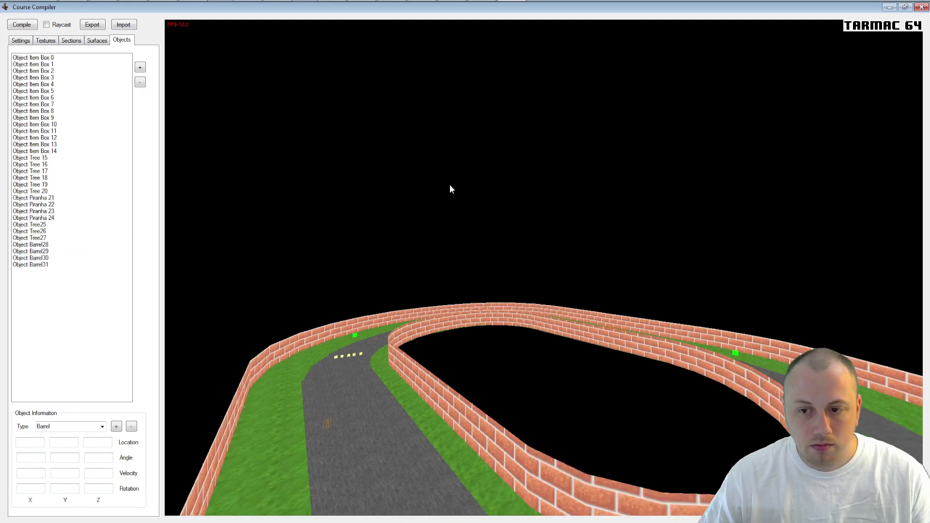
key("s")
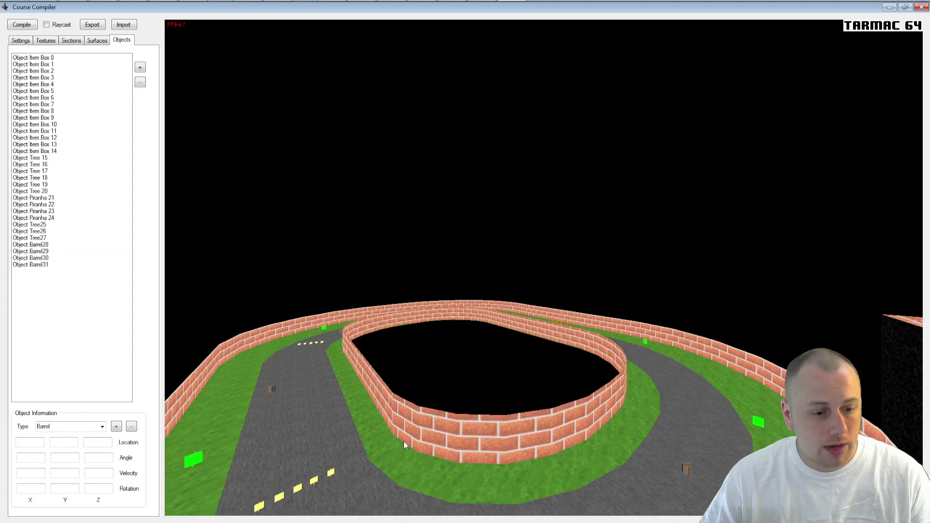
key("d")
key("w")
key("a")
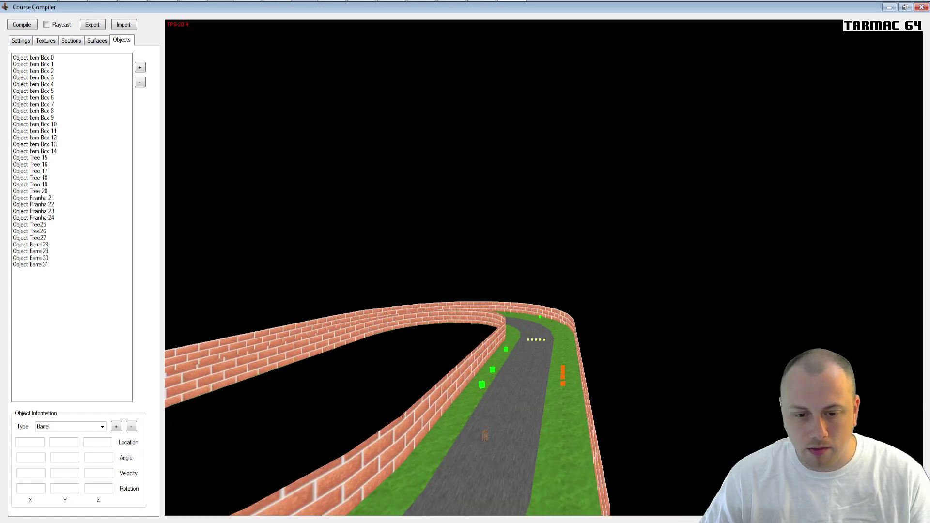
left_click(514, 471)
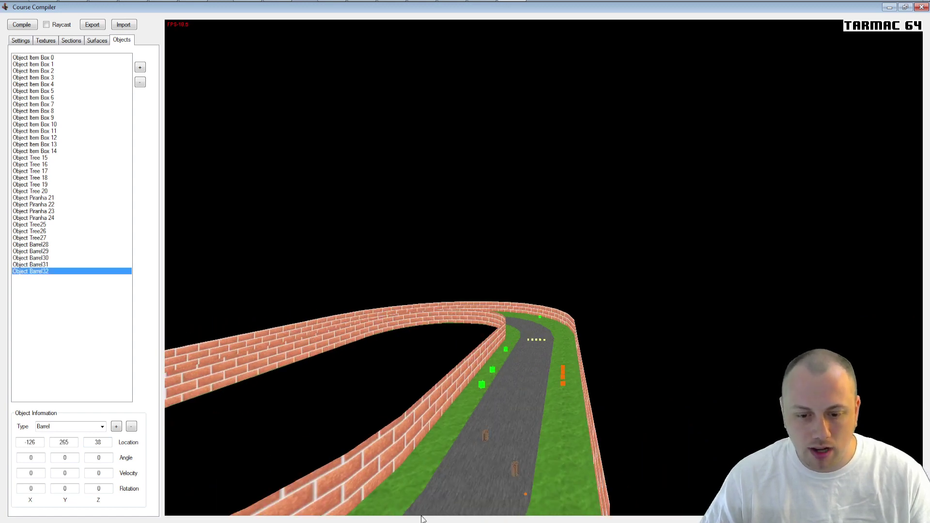
Load the custom Goomba object type from an object file in the courses/objects/goomba folder
left_click(102, 427)
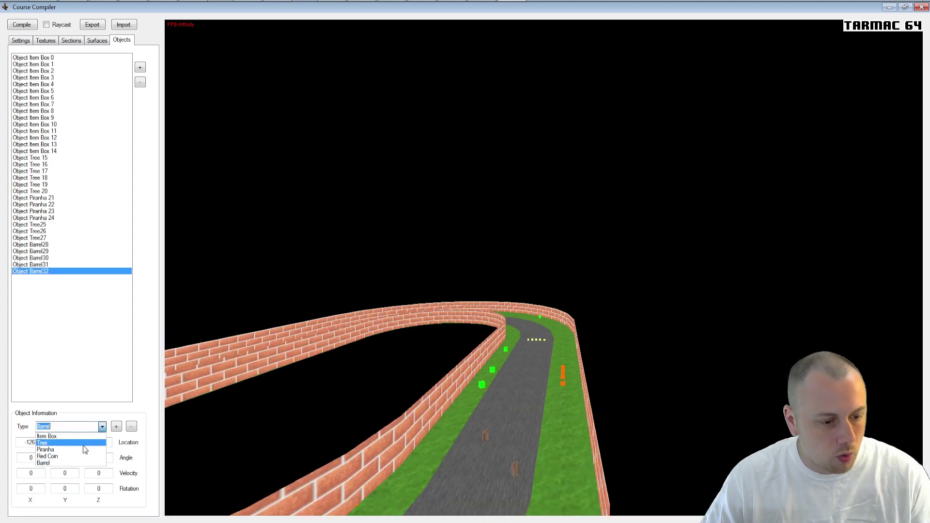
left_click(134, 412)
left_click(116, 426)
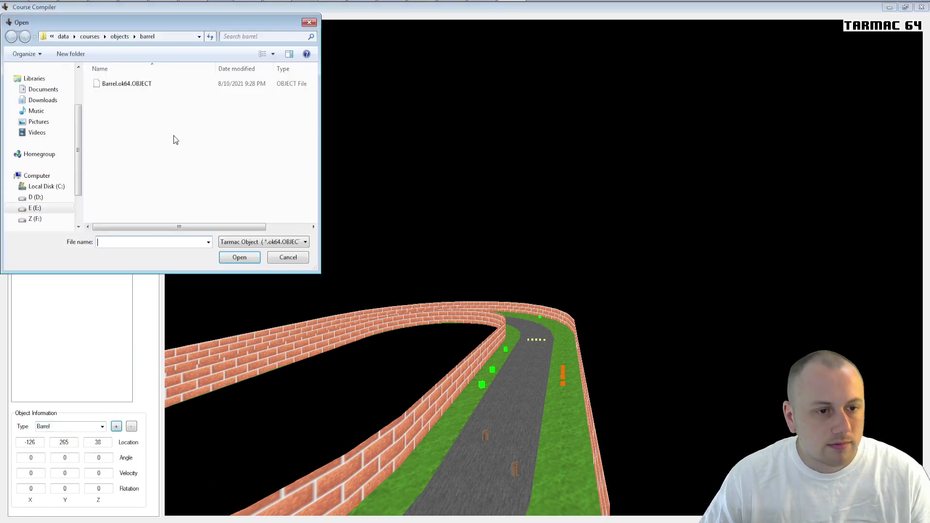
left_click(122, 37)
double_click(111, 105)
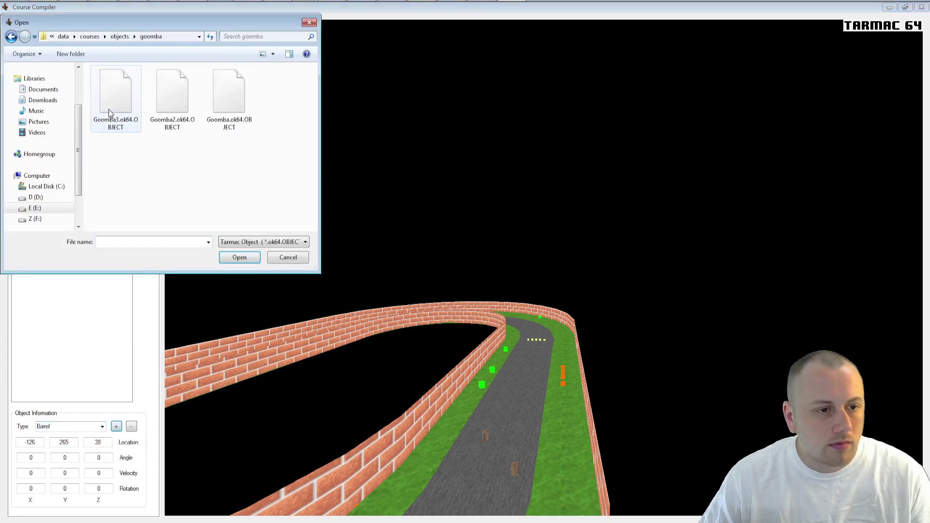
double_click(137, 117)
Change the type of the most recently placed barrel, Object Barrel32, to Goomba
left_click(518, 170)
key("f")
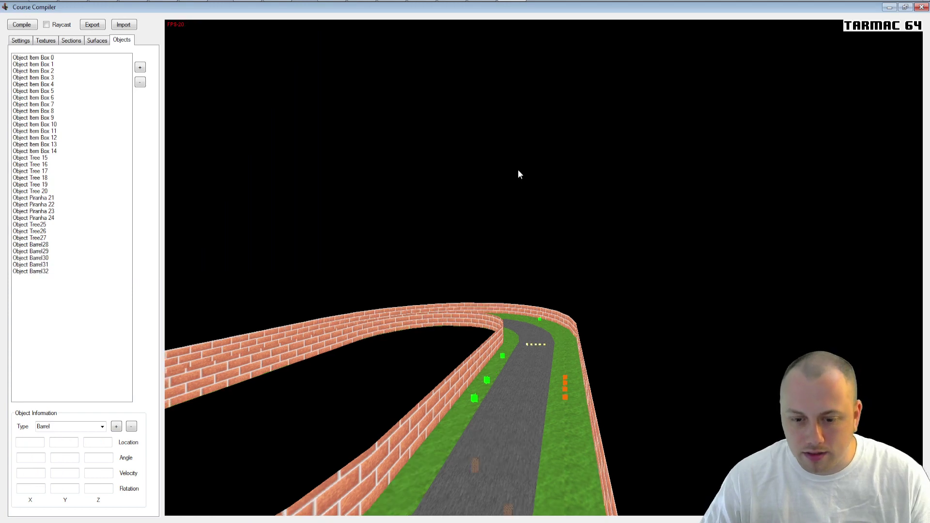
left_click(25, 273)
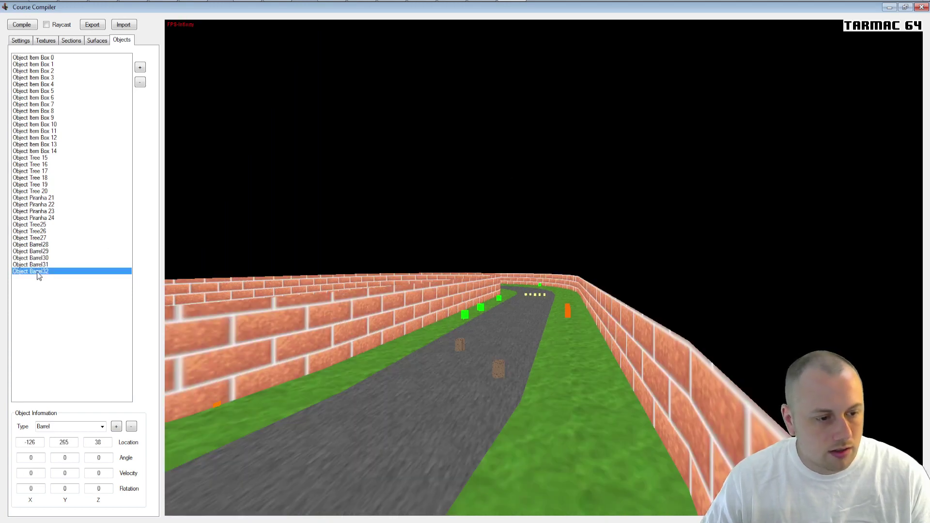
left_click(102, 426)
left_click(65, 464)
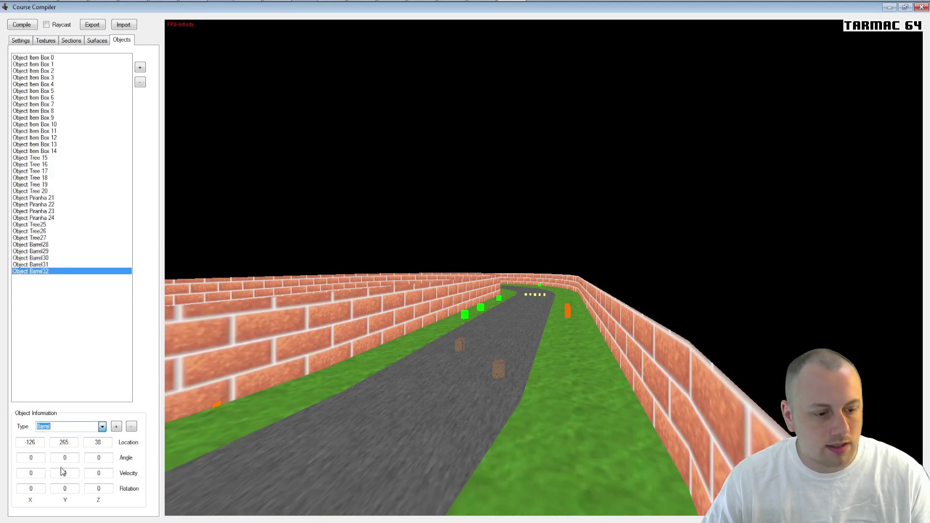
left_click(103, 428)
left_click(77, 469)
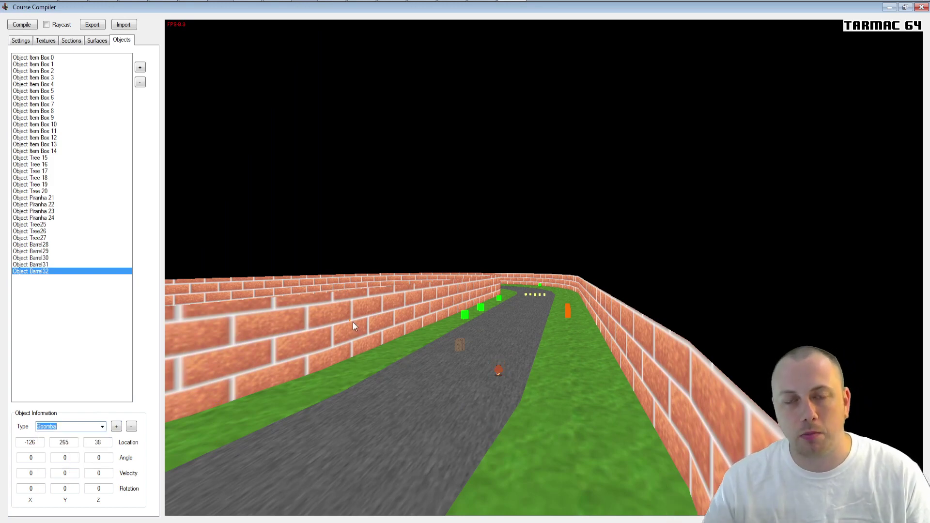
Place two Goomba objects on the road, at about 383, 731, 38 and -69, -171, 38
left_click(583, 172)
key("r")
key("a")
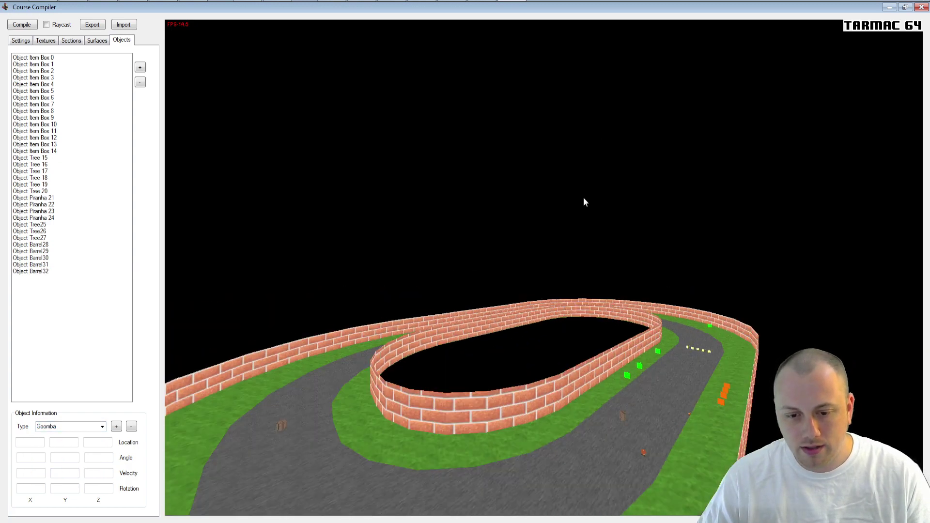
left_click(415, 460)
key("d")
key("w")
key("a")
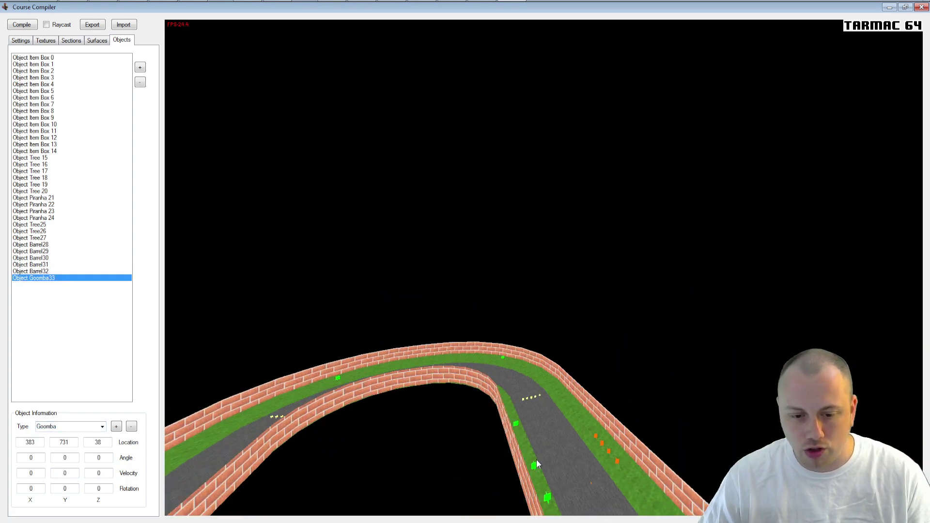
left_click(548, 436)
Add two more Goombas around the track, at about 820, -98, 38 and 480, -753, 38
key("s")
key("a")
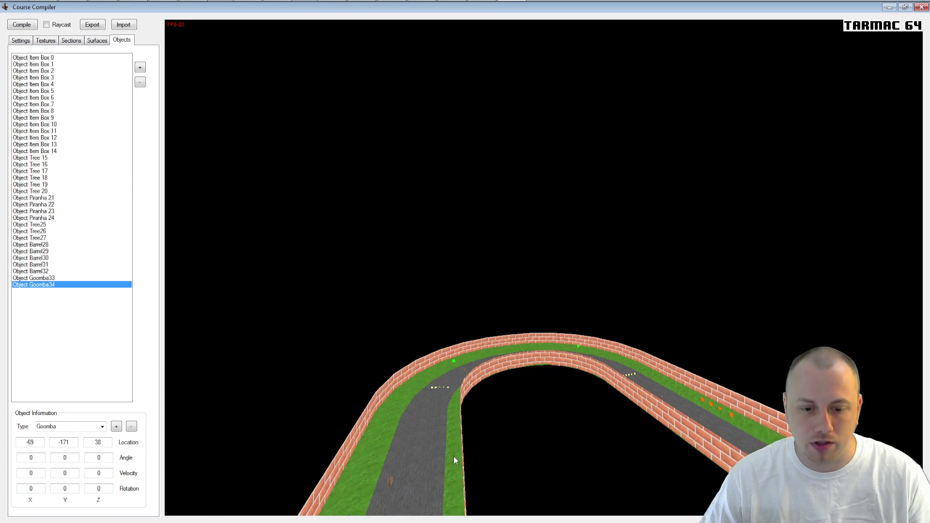
left_click(412, 492)
key("a")
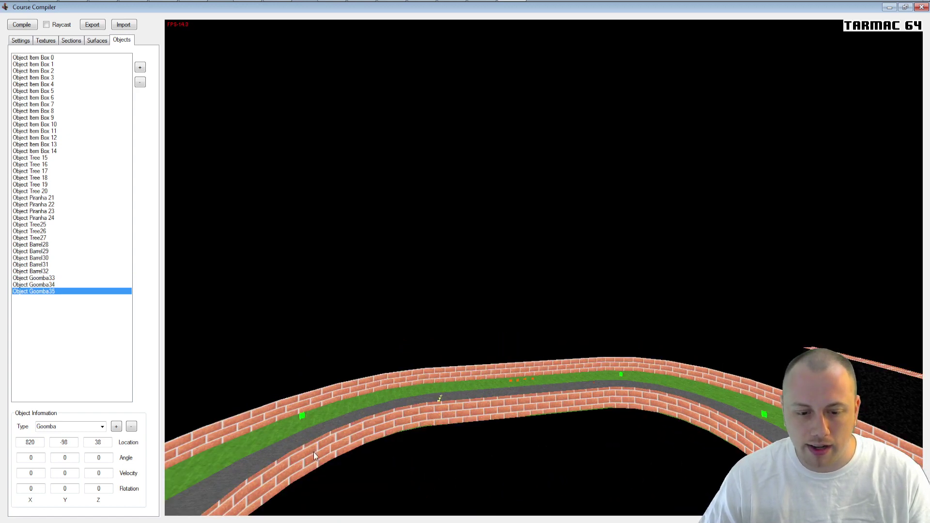
left_click(403, 481)
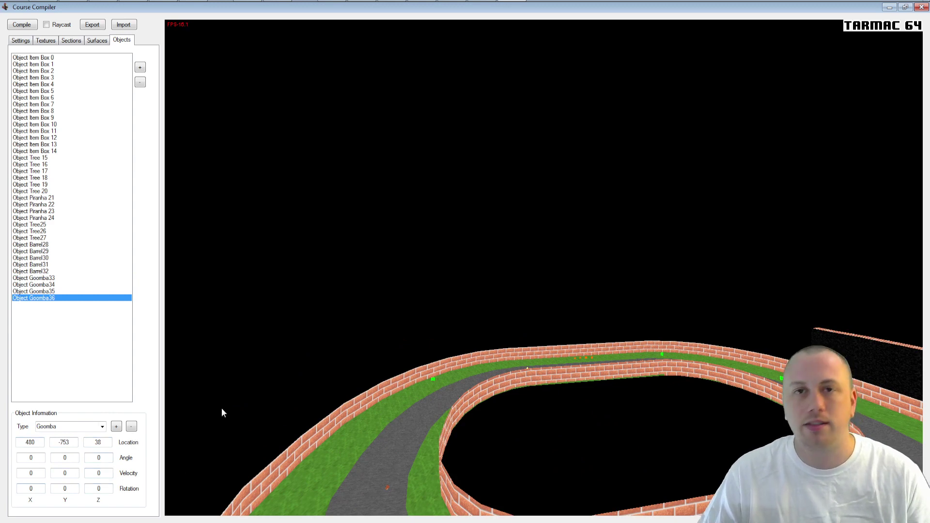
Deselect the last Goomba and look over the objects placed around the track
left_click(546, 245)
key("d")
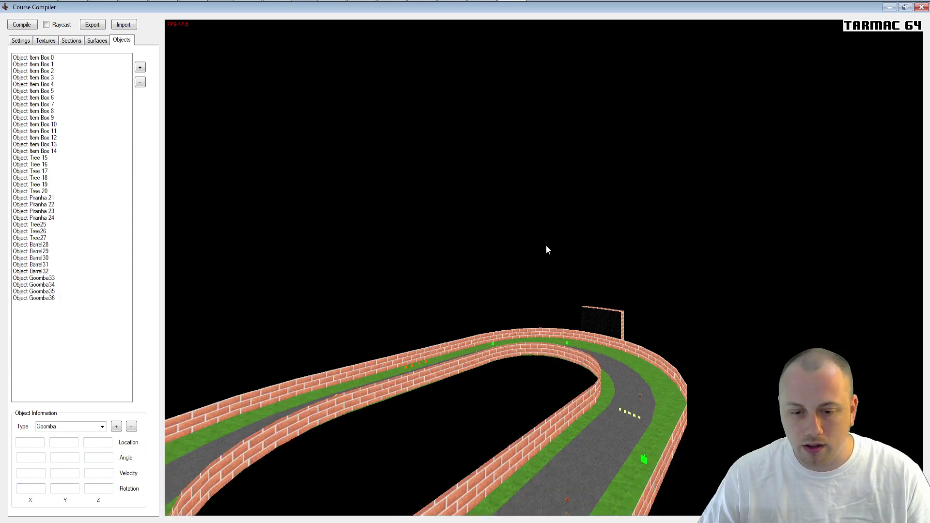
key("s")
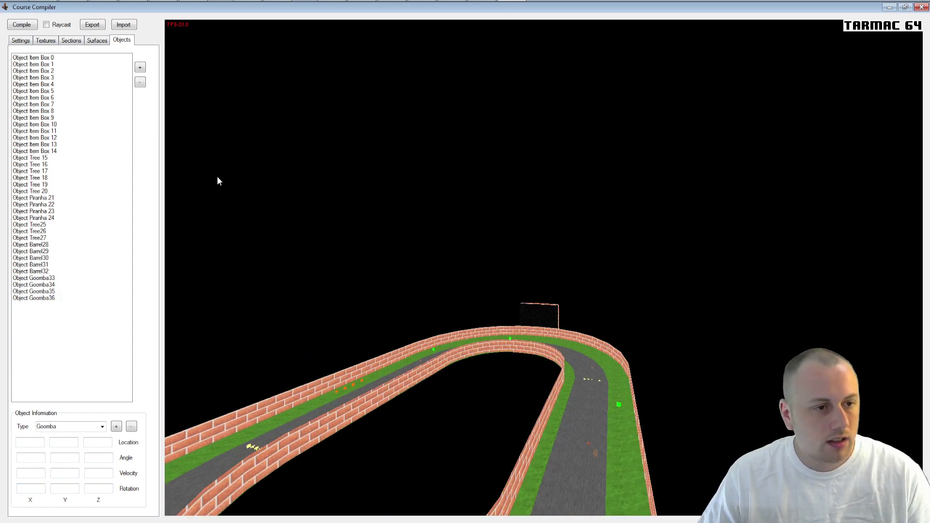
left_click(53, 130)
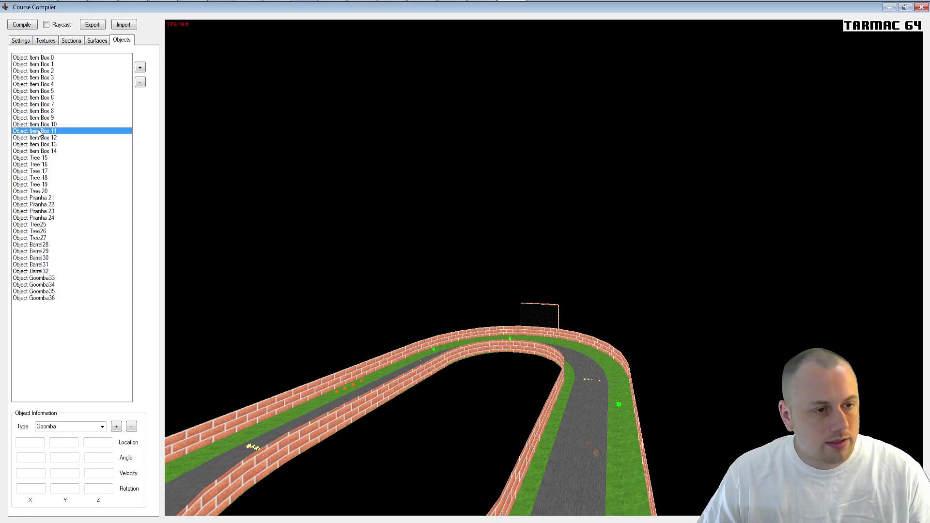
left_click(387, 261)
key("s")
Pass through the surface, section and texture pages to the course settings and open the credit text for editing
left_click(97, 41)
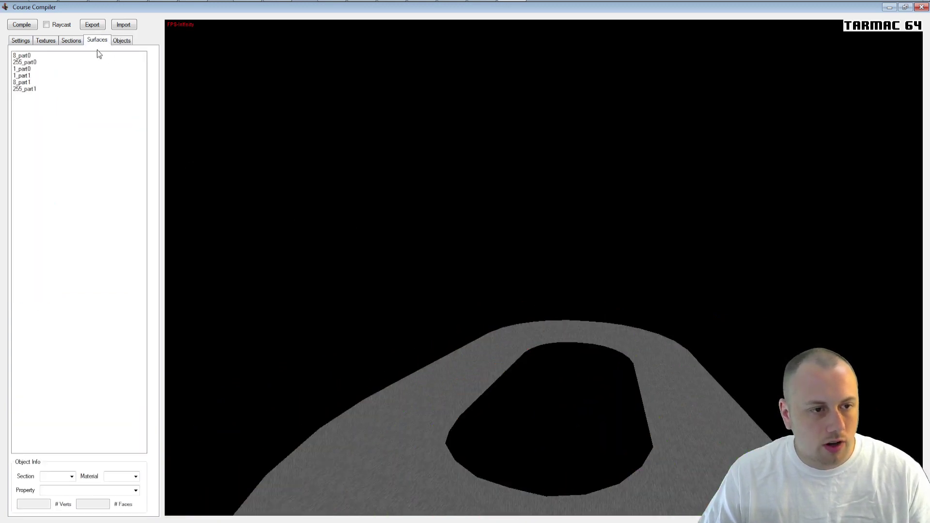
left_click(71, 41)
left_click(46, 40)
left_click(27, 42)
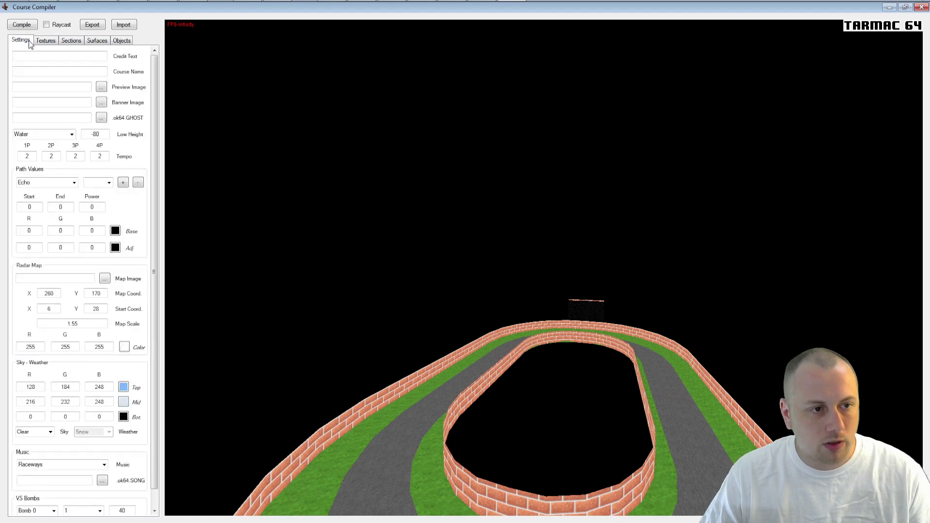
left_click(80, 56)
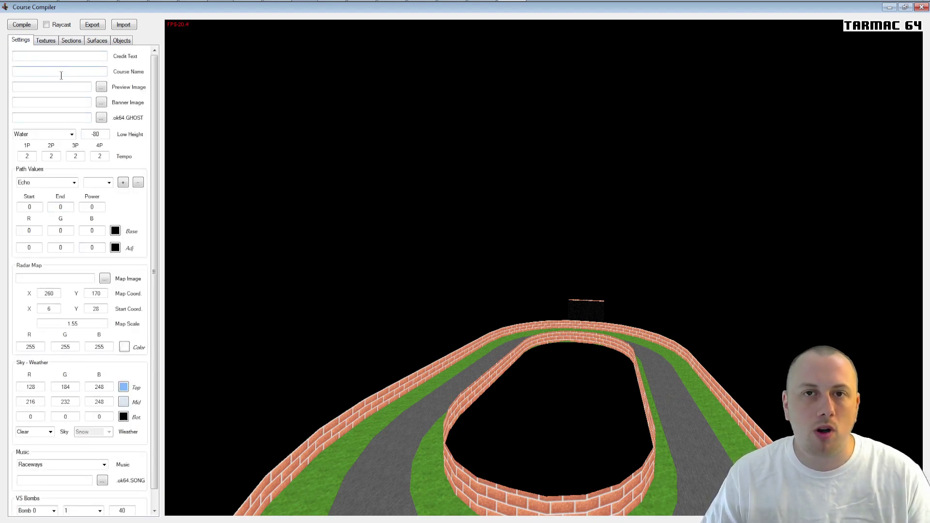